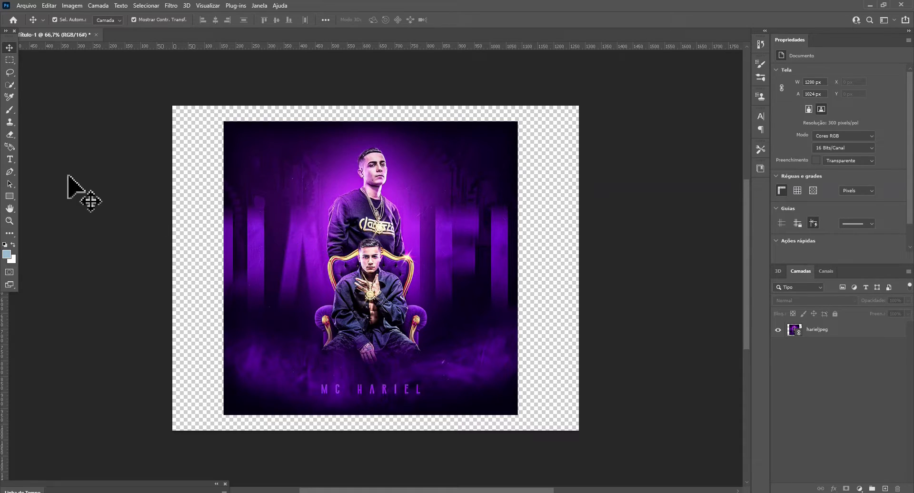
Type the word TESTE in the middle of the poster.
{"action": "left_click", "coordinate": [10, 159]}
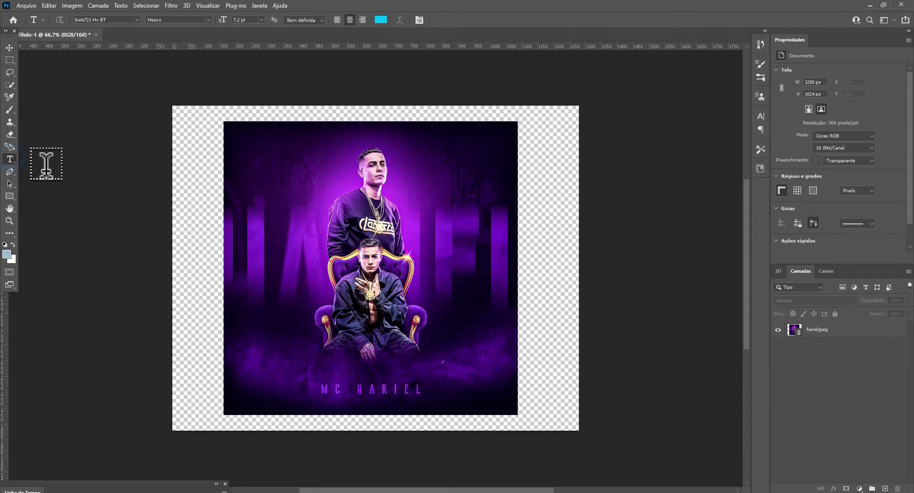
{"action": "left_click", "coordinate": [312, 247]}
{"action": "type", "text": "TEST"}
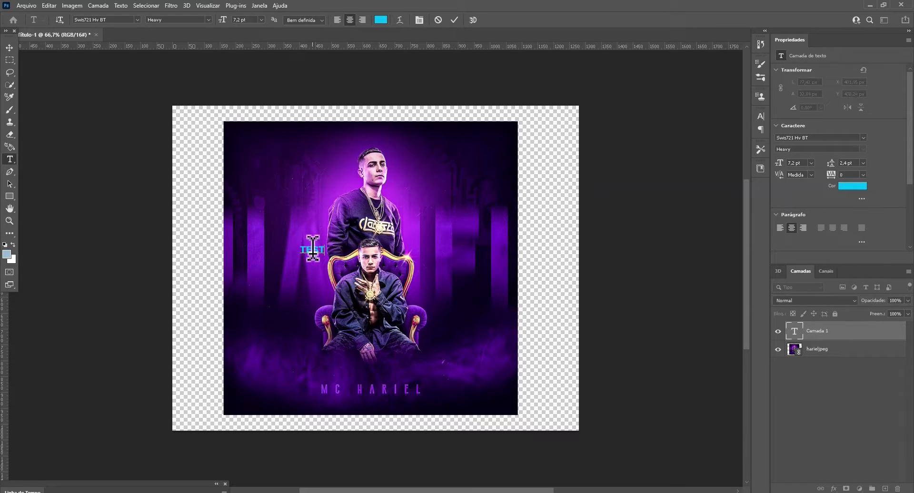
{"action": "type", "text": "ES"}
{"action": "key", "text": "BackSpace"}
Enlarge the TESTE text with Free Transform to stretch across the poster's width.
{"action": "left_click", "coordinate": [9, 47]}
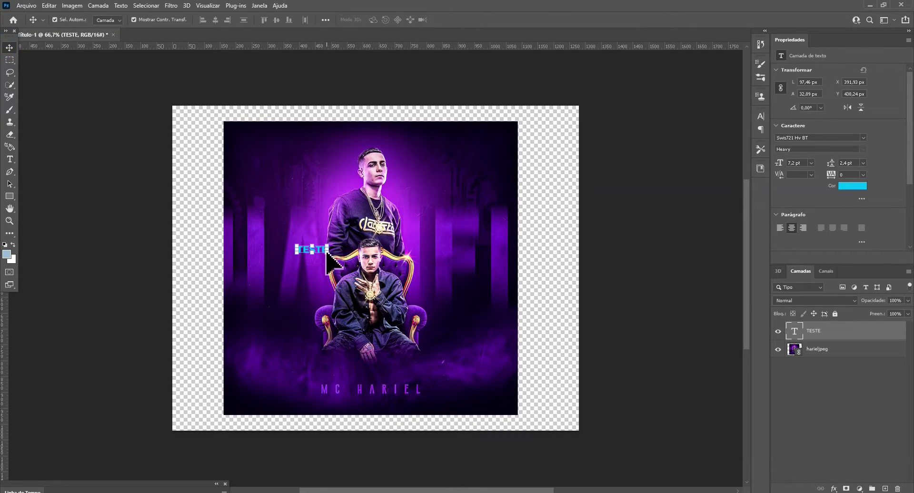
{"action": "left_click_drag", "start_coordinate": [329, 254], "coordinate": [484, 307]}
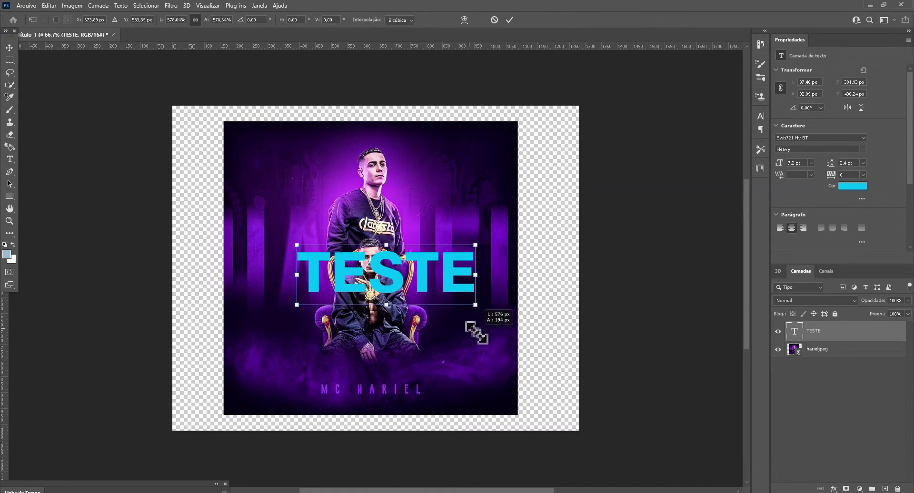
{"action": "left_click_drag", "start_coordinate": [294, 239], "coordinate": [233, 181]}
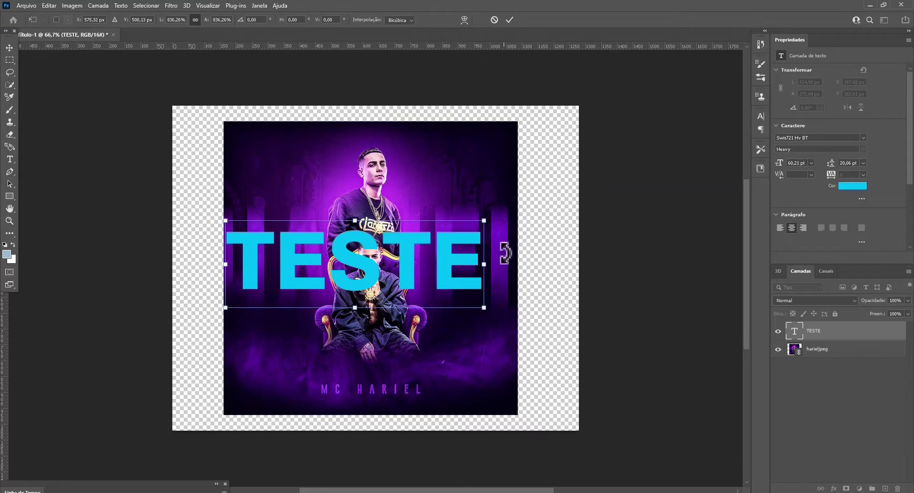
{"action": "left_click_drag", "start_coordinate": [483, 216], "coordinate": [509, 193]}
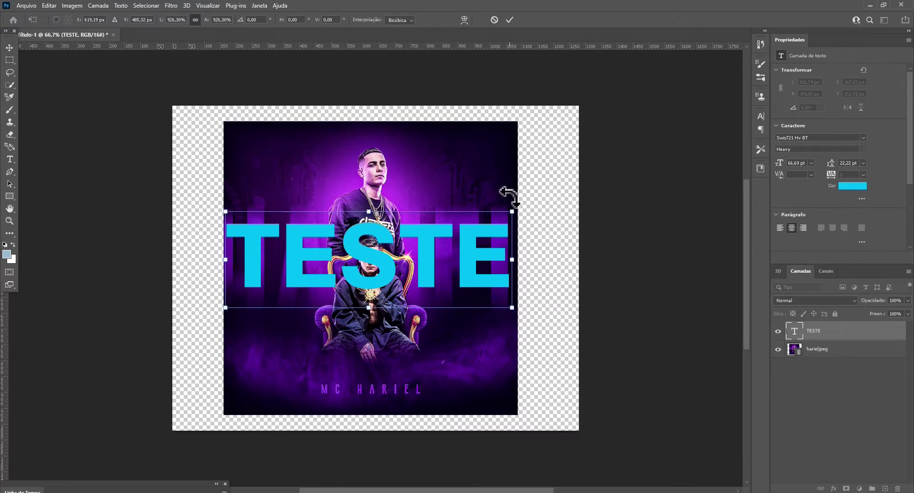
{"action": "key", "text": "Return"}
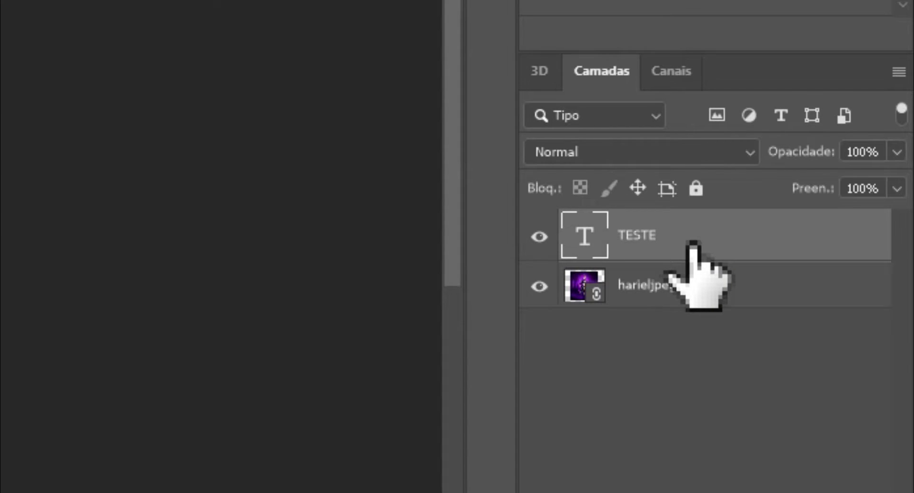
Convert the TESTE text layer to a shape with Converter para forma.
{"action": "right_click", "coordinate": [692, 244]}
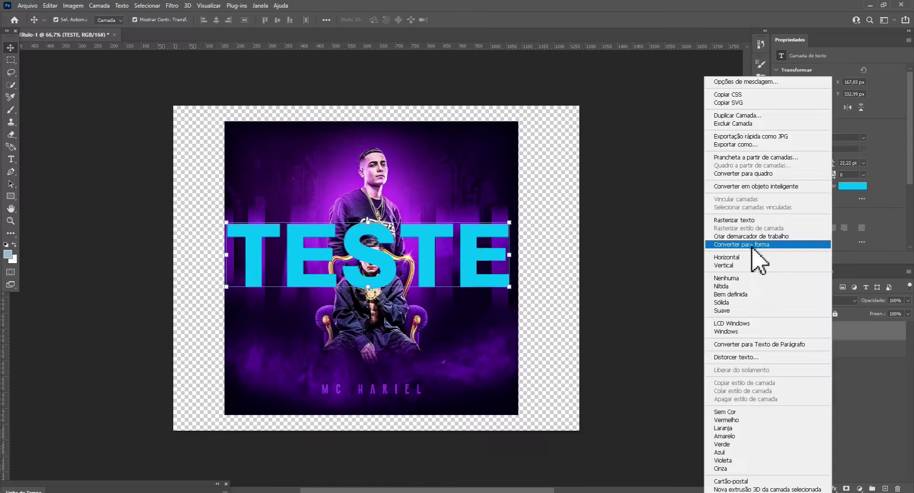
{"action": "left_click", "coordinate": [732, 222]}
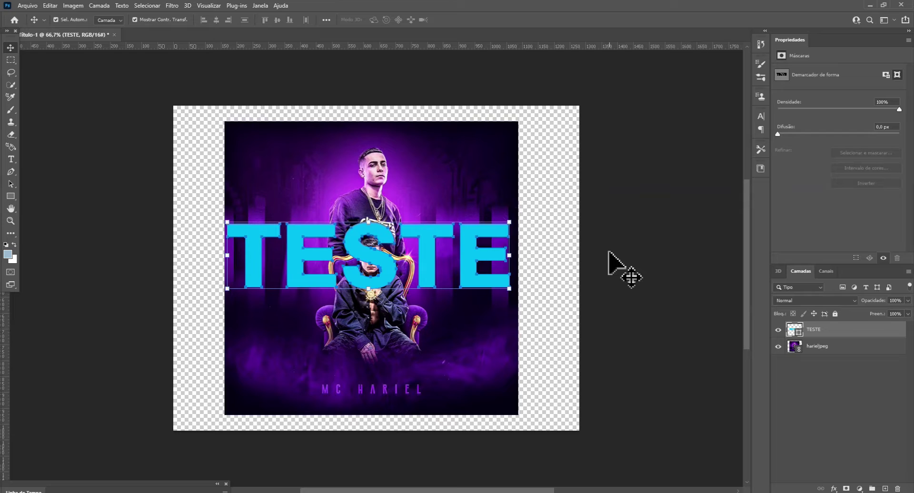
{"action": "left_click", "coordinate": [613, 255]}
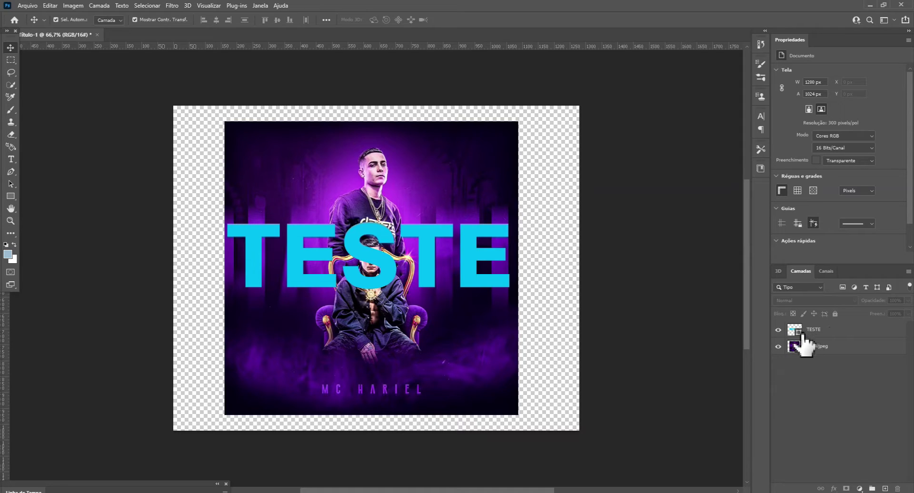
Move the TESTE layer below the hariel.jpeg layer in the Layers panel.
{"action": "left_click_drag", "start_coordinate": [828, 330], "coordinate": [826, 351]}
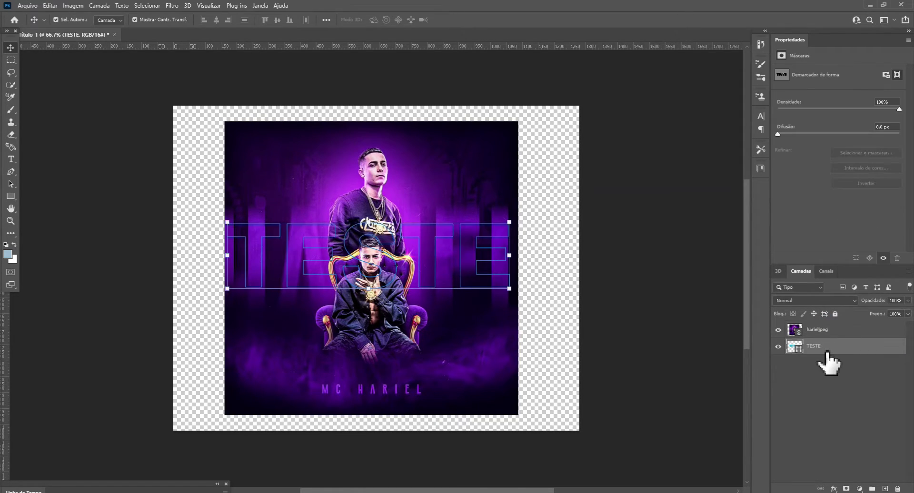
{"action": "left_click", "coordinate": [836, 387]}
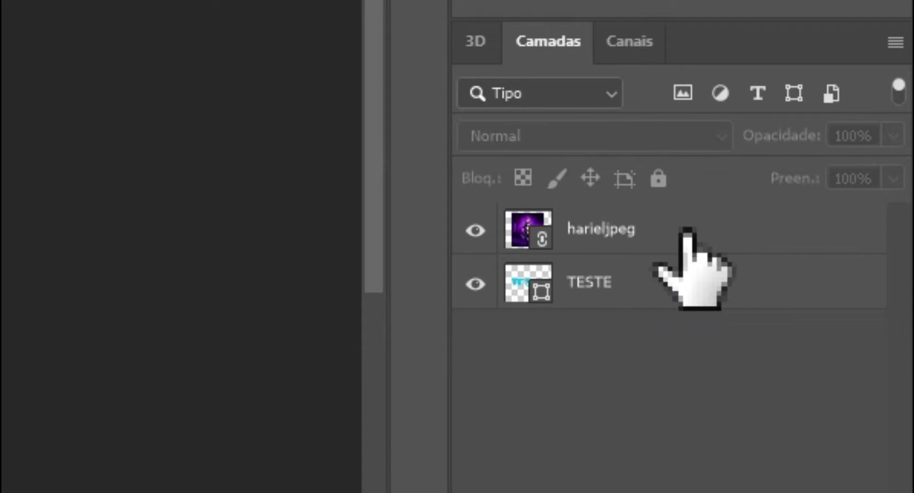
Apply Criar máscara de corte to hariel.jpeg so it clips to the TESTE shape.
{"action": "left_click", "coordinate": [687, 230]}
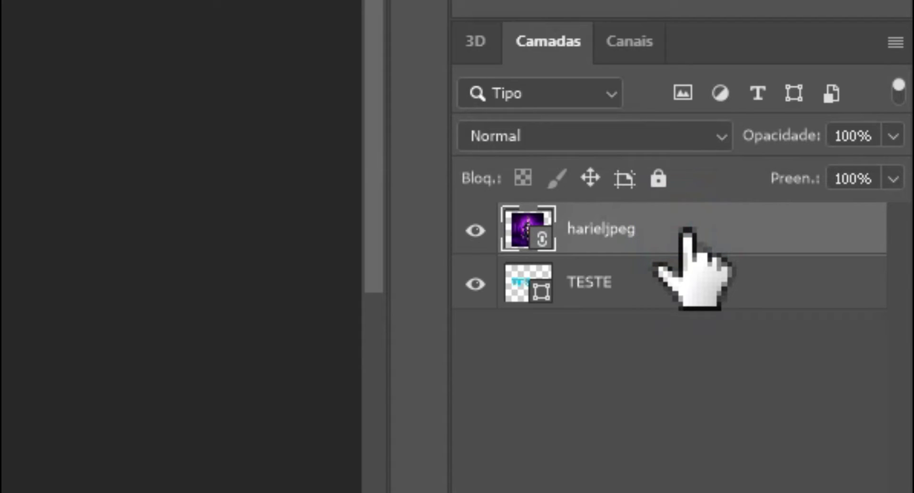
{"action": "right_click", "coordinate": [686, 230]}
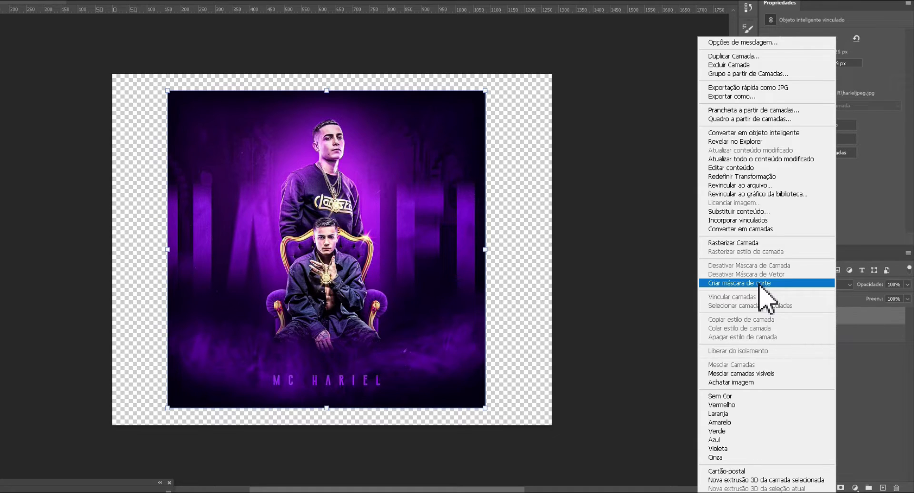
{"action": "left_click", "coordinate": [761, 284]}
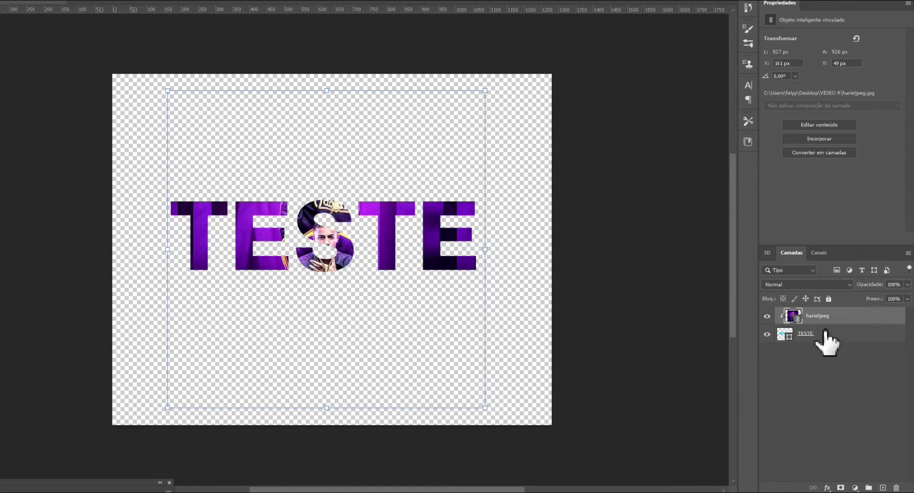
{"action": "left_click", "coordinate": [831, 382]}
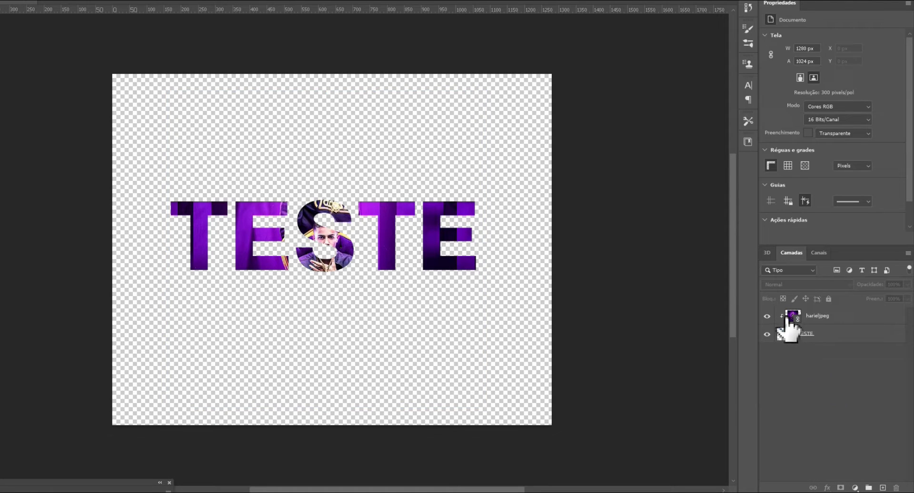
Drag the clipped hariel.jpeg image to X 152 px, Y 28 px, centering the face in the S.
{"action": "left_click", "coordinate": [838, 316]}
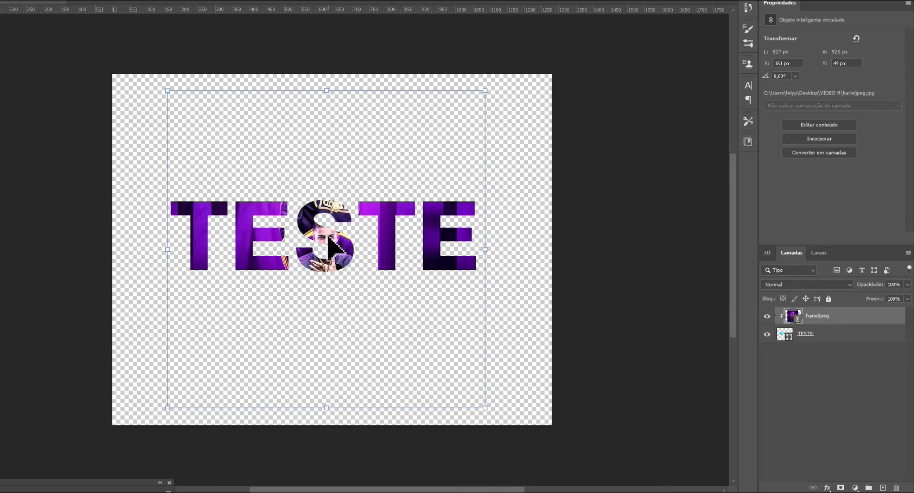
{"action": "mouse_move", "coordinate": [336, 255]}
{"action": "left_mouse_down"}
{"action": "mouse_move", "coordinate": [343, 261]}
{"action": "mouse_move", "coordinate": [328, 238]}
{"action": "left_mouse_up"}
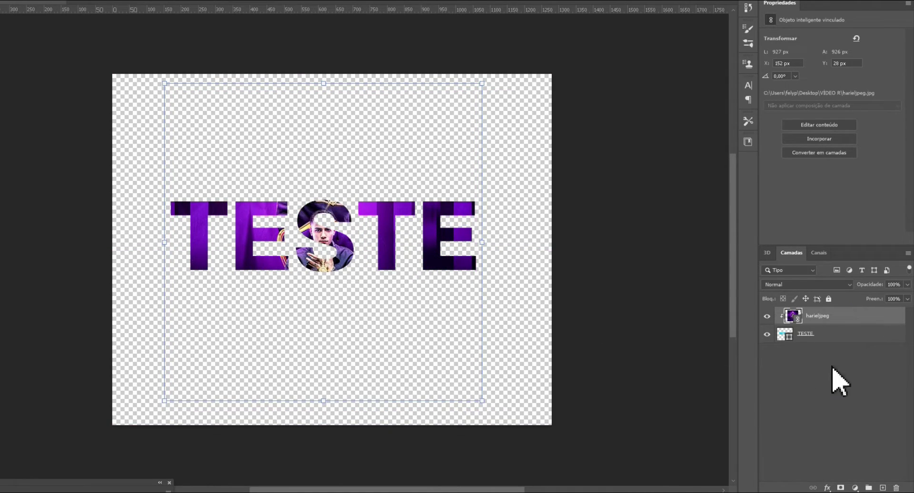
{"action": "left_click", "coordinate": [854, 376]}
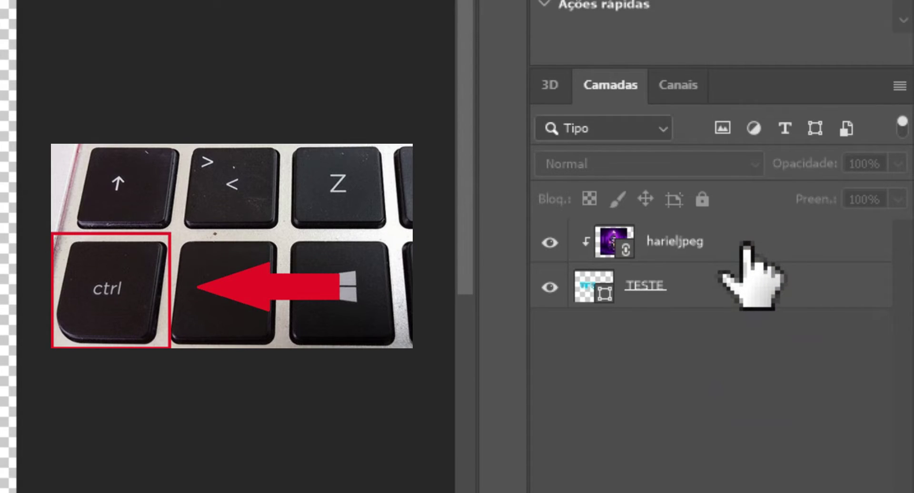
Merge the hariel.jpeg and TESTE layers with Mesclar Camadas.
{"action": "left_click", "coordinate": [745, 243], "text": "ctrl"}
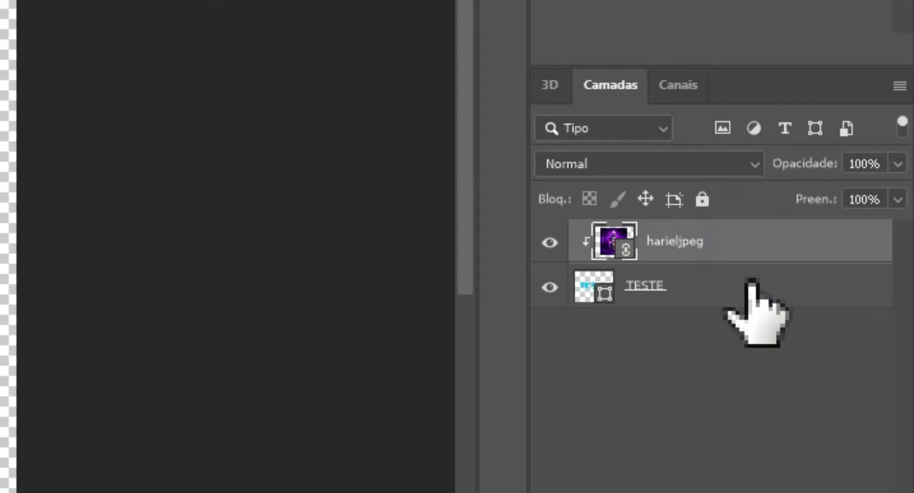
{"action": "left_click", "coordinate": [751, 282], "text": "ctrl"}
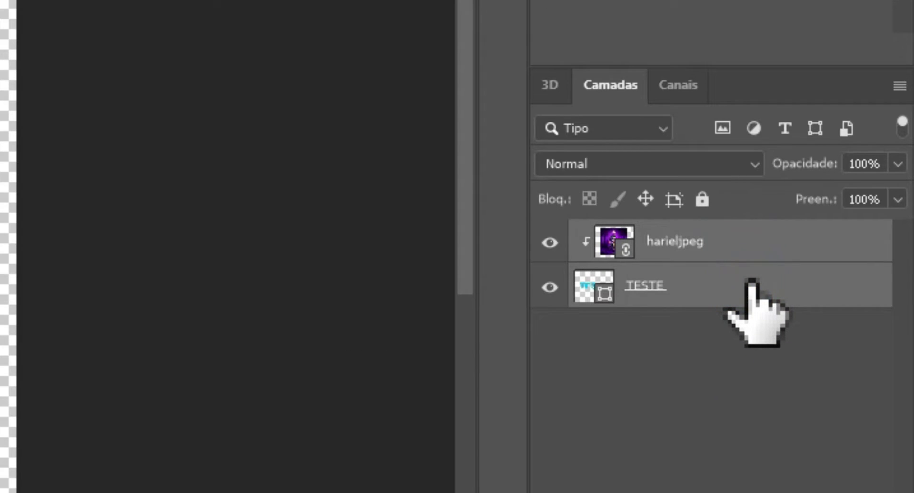
{"action": "right_click", "coordinate": [750, 283]}
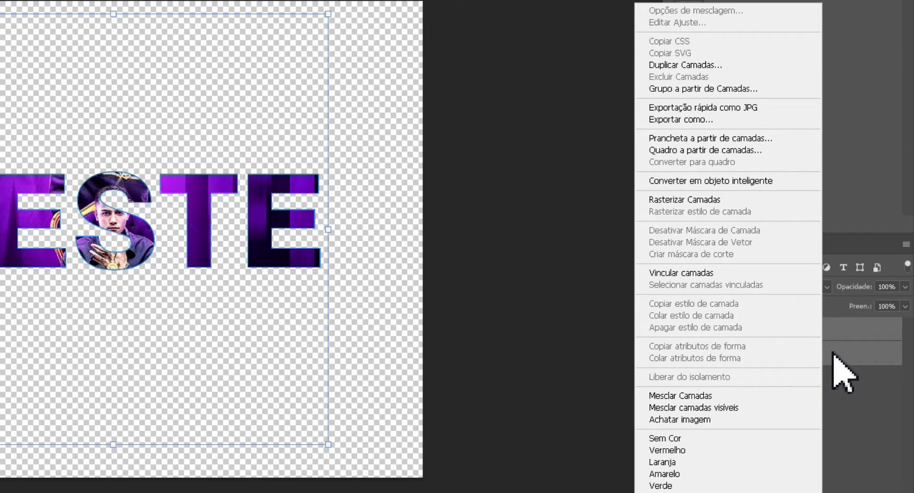
{"action": "left_click", "coordinate": [741, 396]}
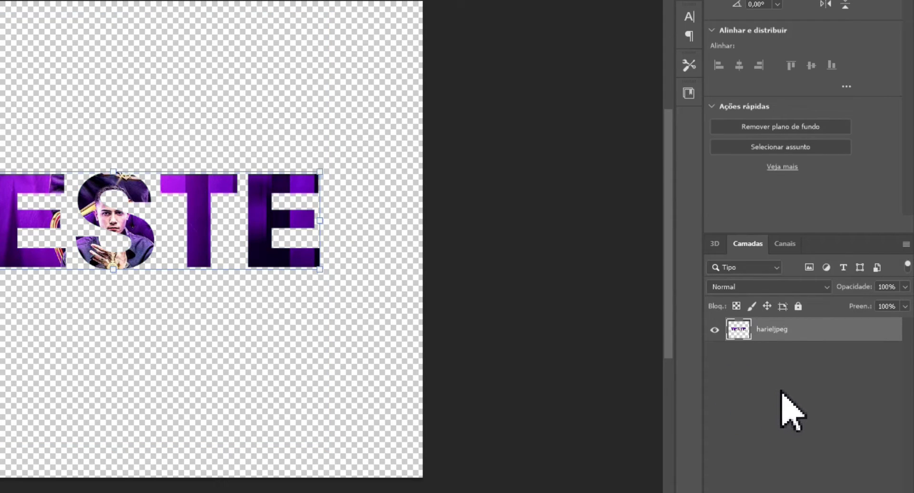
Nudge the merged layer slightly up and left to X 161 px, Y 345 px.
{"action": "left_click", "coordinate": [814, 385]}
{"action": "left_click", "coordinate": [757, 331]}
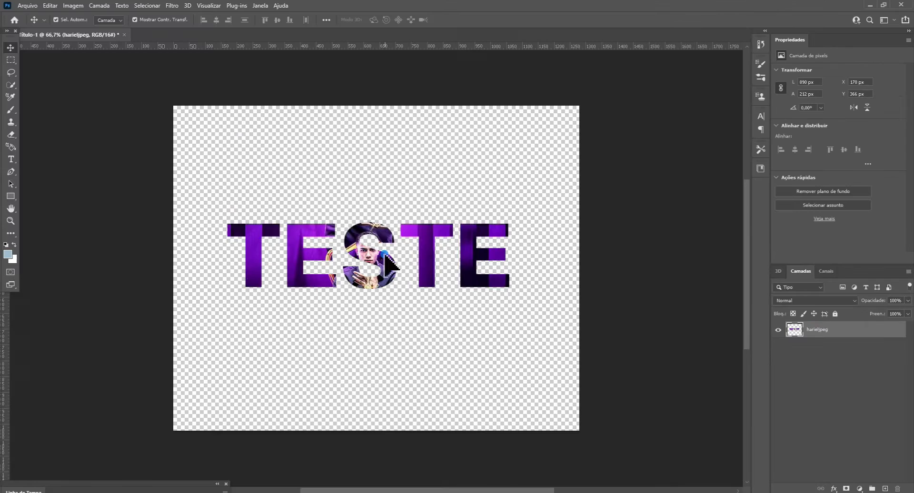
{"action": "left_click_drag", "start_coordinate": [385, 255], "coordinate": [382, 249]}
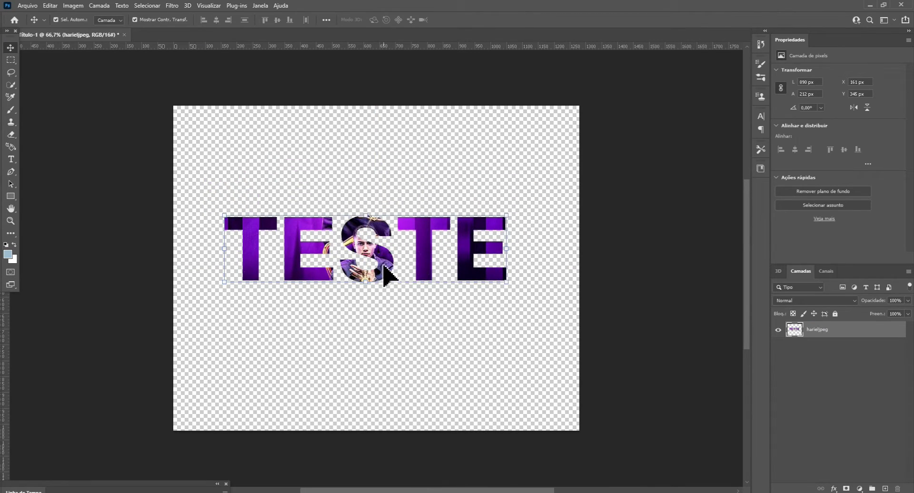